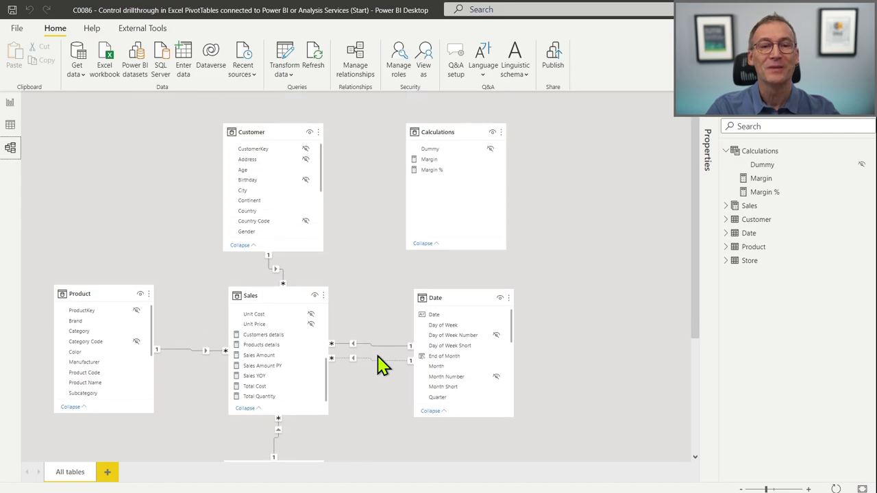
{"action": "left_click", "coordinate": [445, 130]}
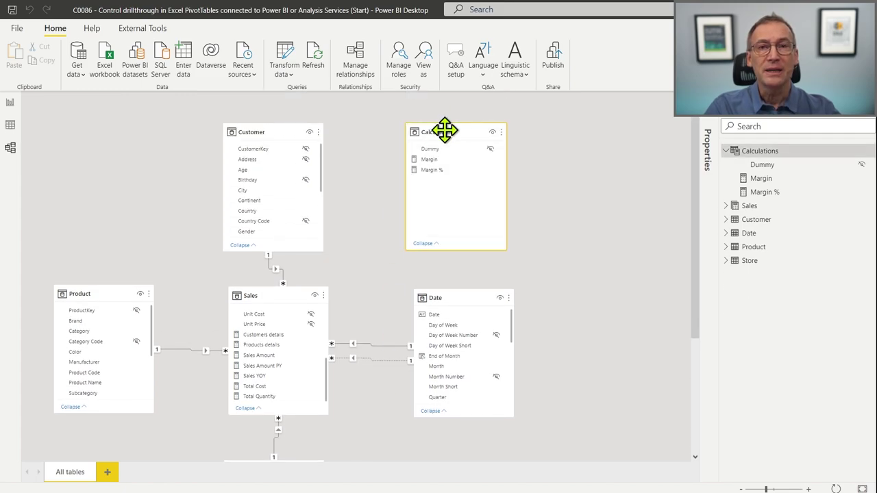
{"action": "left_click", "coordinate": [563, 188]}
{"action": "scroll", "coordinate": [564, 188], "scroll_direction": "down", "scroll_amount": 1}
{"action": "scroll", "coordinate": [547, 172], "scroll_direction": "up", "scroll_amount": 1}
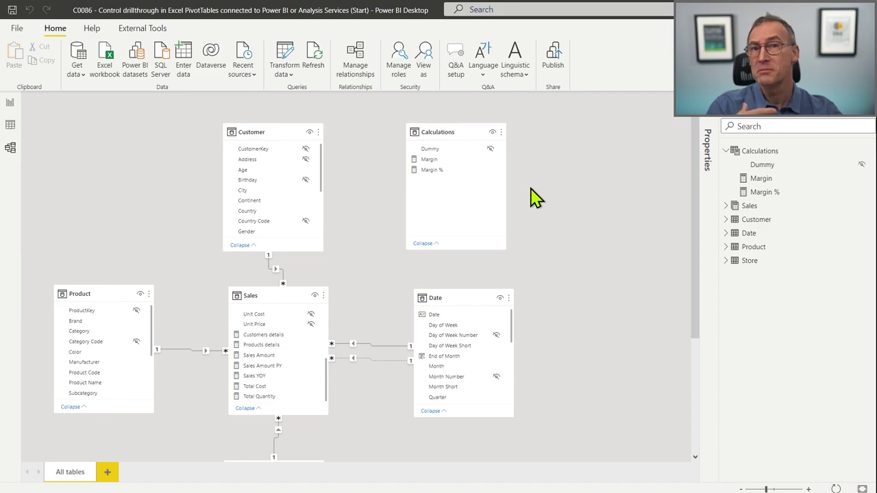
Switch to the report view, connect the model to a new Excel workbook with Analyze in Excel, and maximize the Excel window
{"action": "left_click", "coordinate": [10, 103]}
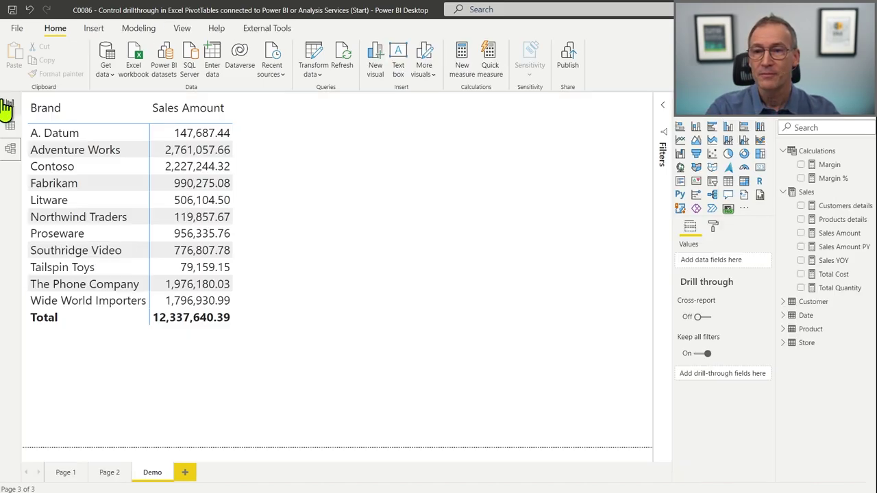
{"action": "left_click", "coordinate": [336, 300]}
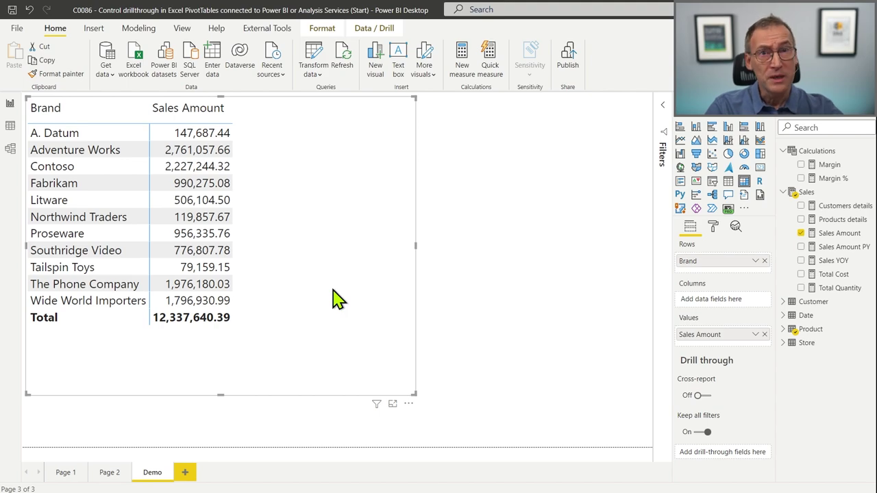
{"action": "left_click", "coordinate": [451, 292]}
{"action": "left_click", "coordinate": [382, 242]}
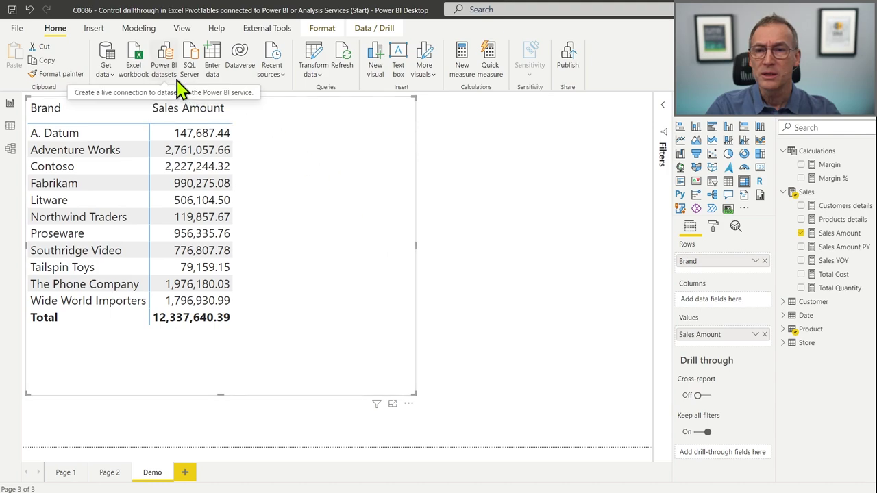
{"action": "left_click", "coordinate": [266, 31]}
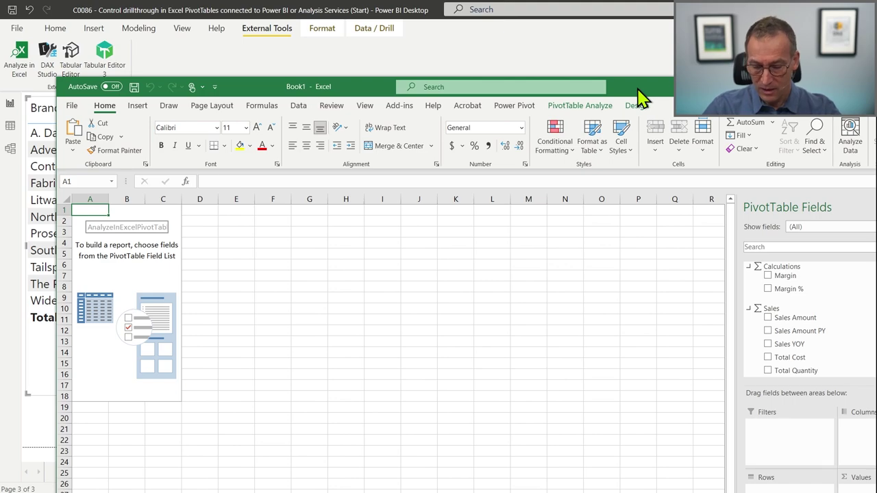
{"action": "double_click", "coordinate": [637, 91]}
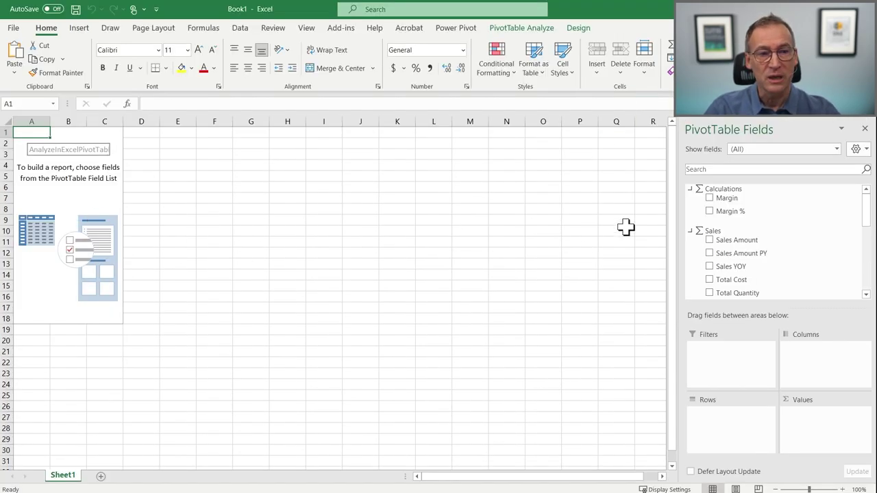
Build the PivotTable with Sales Amount as values, Year-Month on columns and Category-Subcategory on rows
{"action": "left_click", "coordinate": [710, 241]}
{"action": "scroll", "coordinate": [750, 254], "scroll_direction": "down", "scroll_amount": 3}
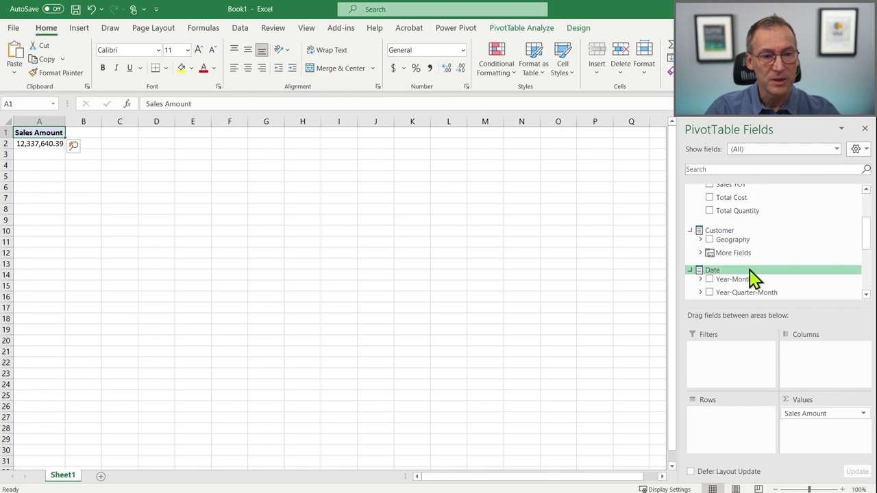
{"action": "scroll", "coordinate": [751, 277], "scroll_direction": "down", "scroll_amount": 1}
{"action": "left_click_drag", "start_coordinate": [740, 254], "coordinate": [816, 363]}
{"action": "scroll", "coordinate": [761, 268], "scroll_direction": "down", "scroll_amount": 1}
{"action": "left_click_drag", "start_coordinate": [728, 278], "coordinate": [726, 436]}
{"action": "scroll", "coordinate": [235, 245], "scroll_direction": "up", "scroll_amount": 5}
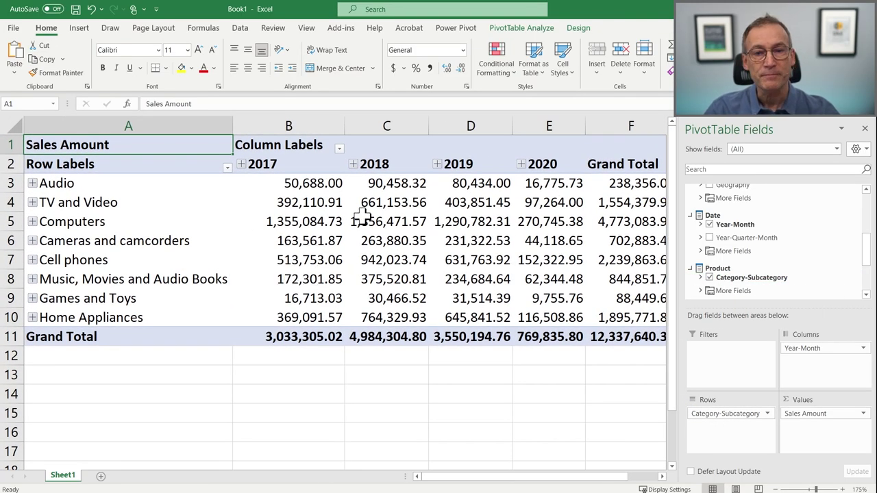
Expand the Audio category and drill through the 2017 Sales Amount value of MP4&MP3
{"action": "left_click", "coordinate": [32, 183]}
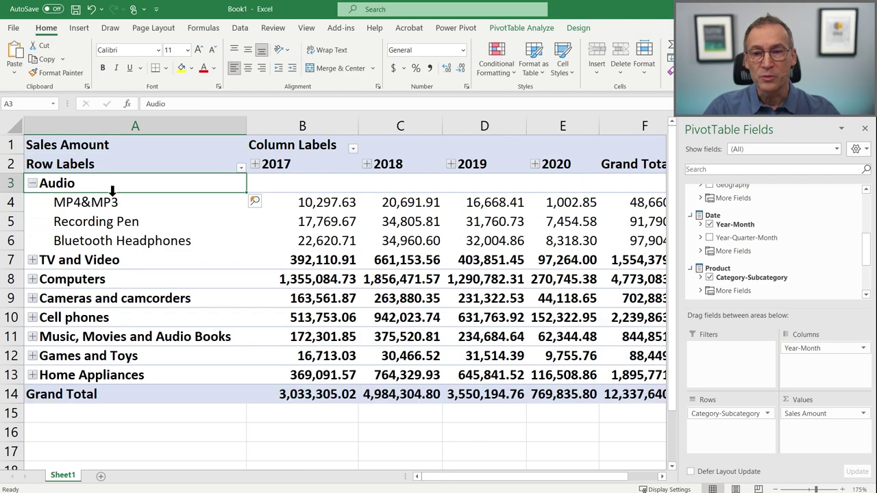
{"action": "left_click", "coordinate": [344, 202]}
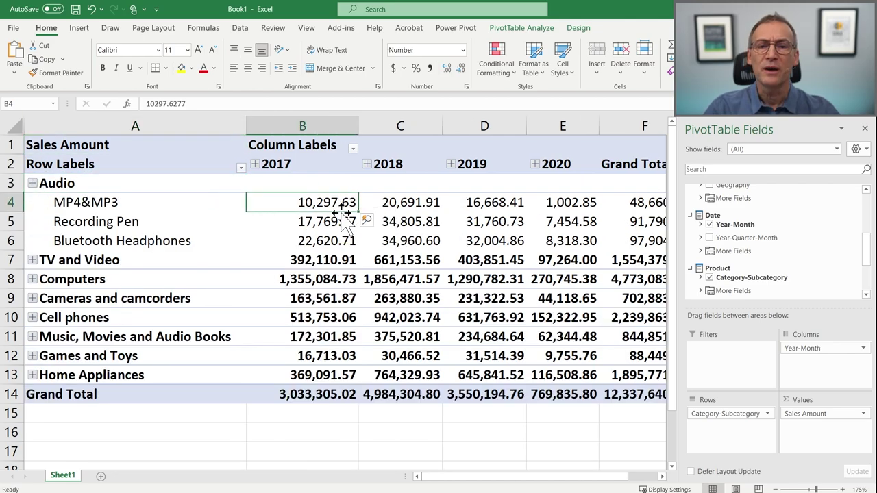
{"action": "mouse_move", "coordinate": [350, 203]}
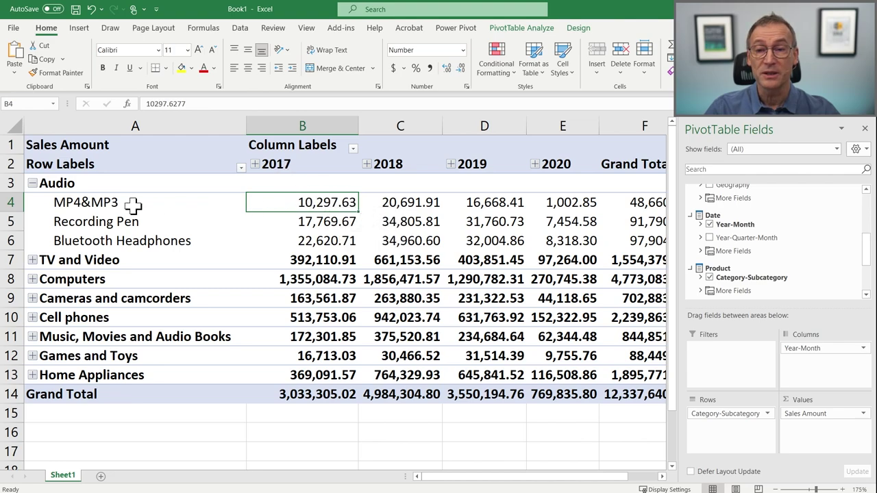
{"action": "mouse_move", "coordinate": [103, 203]}
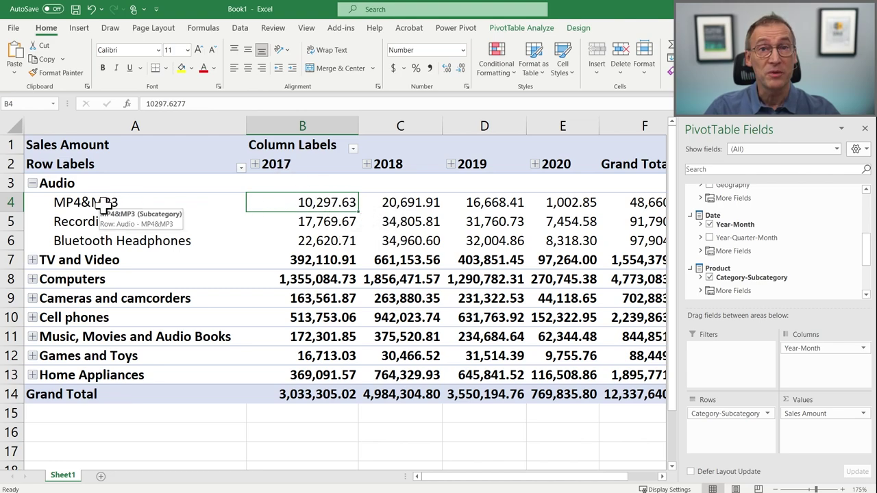
{"action": "double_click", "coordinate": [341, 203]}
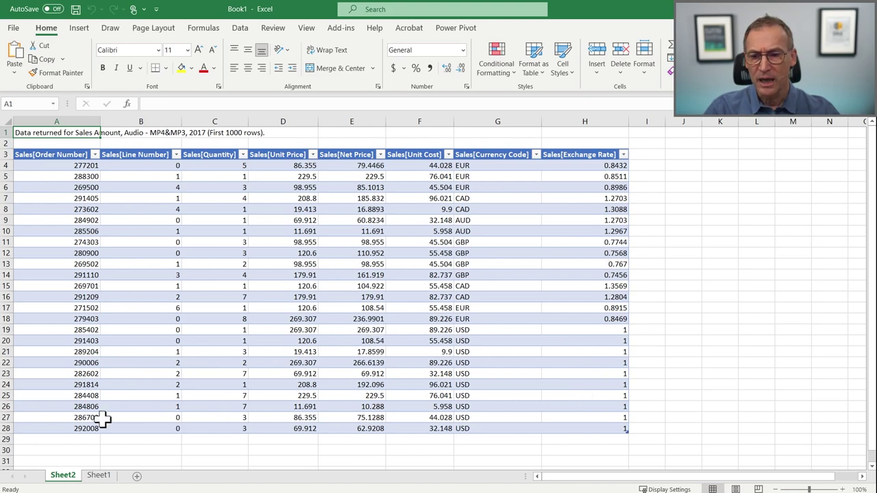
Return to the PivotTable on Sheet1 and run Show Details on the same 2017 MP4&MP3 value
{"action": "left_click", "coordinate": [98, 475]}
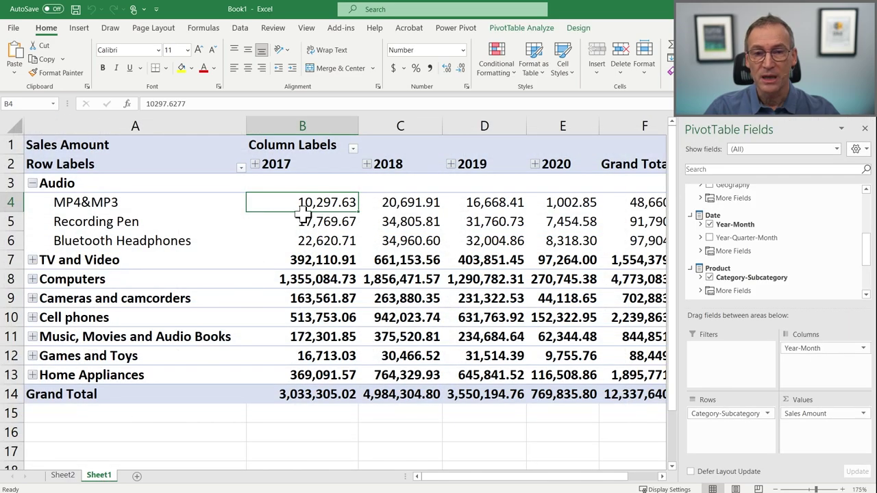
{"action": "right_click", "coordinate": [319, 200]}
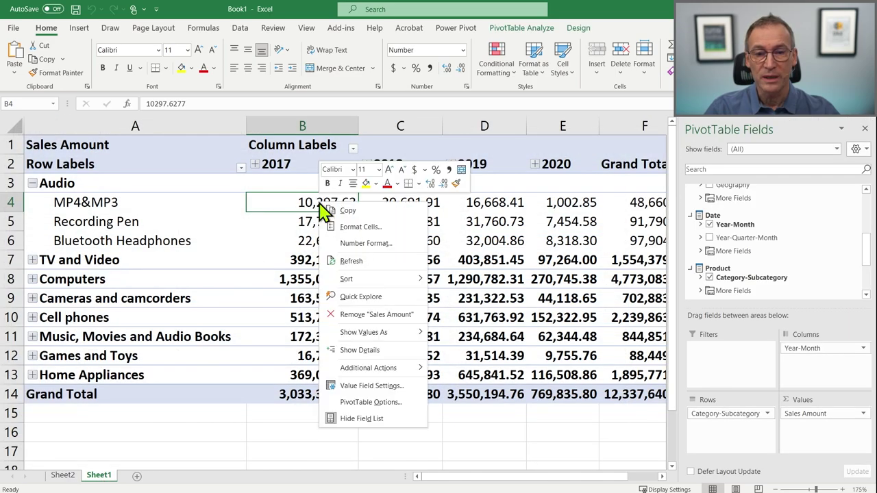
{"action": "left_click", "coordinate": [359, 350]}
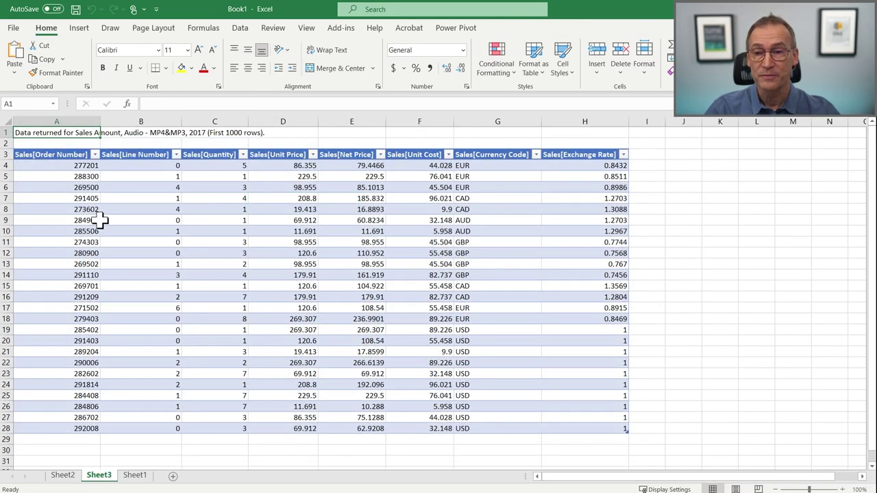
Examine the columns of the drillthrough table, from order number and line number through prices to currency code and exchange rate
{"action": "left_click", "coordinate": [84, 201]}
{"action": "scroll", "coordinate": [81, 212], "scroll_direction": "up", "scroll_amount": 4, "text": "ctrl"}
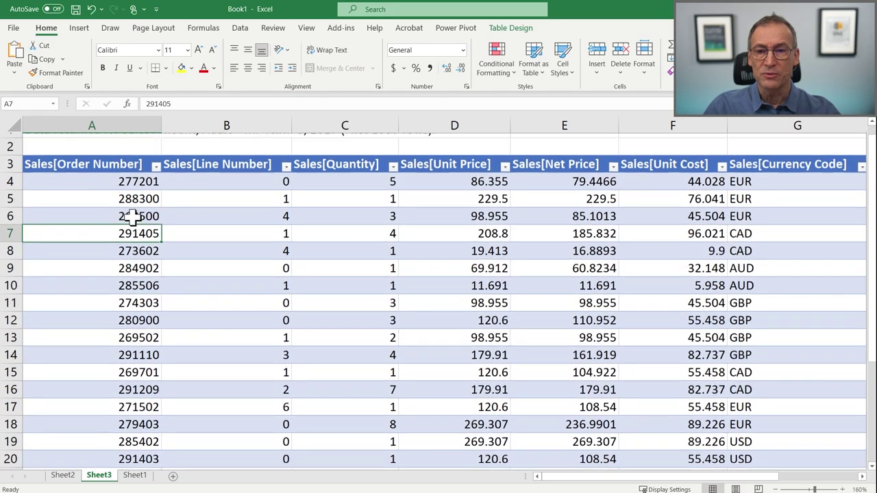
{"action": "scroll", "coordinate": [103, 209], "scroll_direction": "up", "scroll_amount": 1}
{"action": "left_click", "coordinate": [106, 196]}
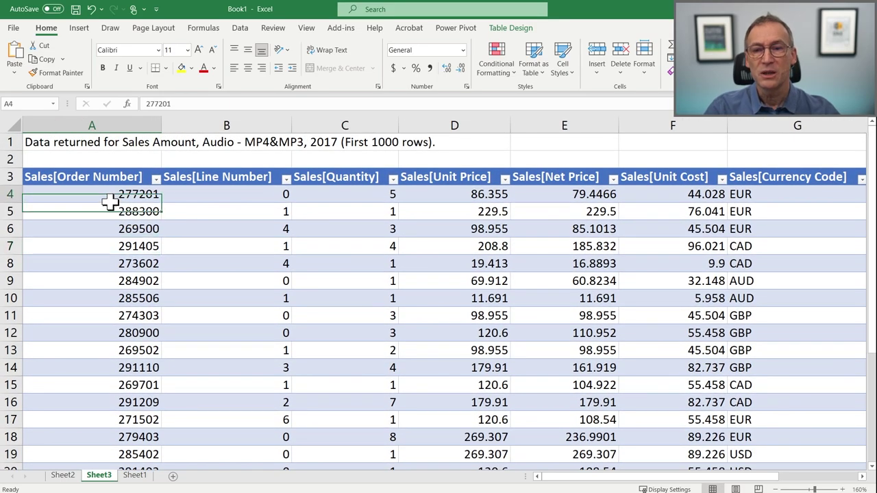
{"action": "left_click", "coordinate": [236, 198]}
{"action": "left_click", "coordinate": [347, 194]}
{"action": "left_click", "coordinate": [480, 210]}
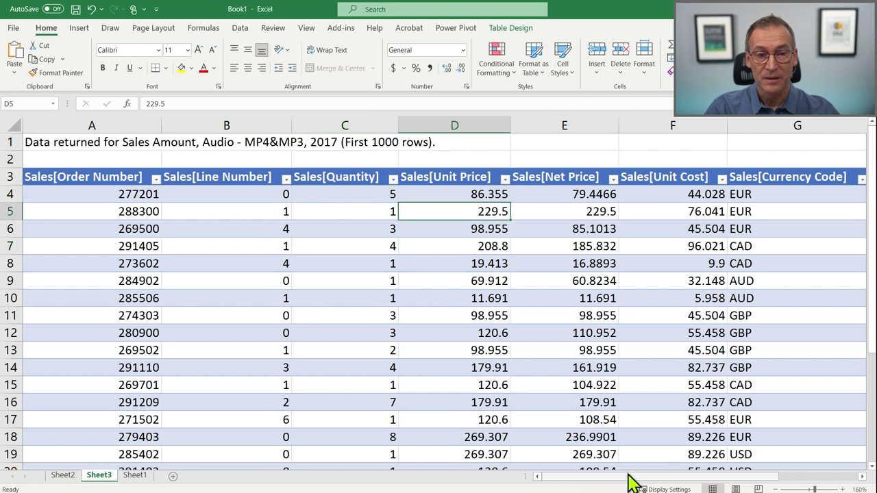
{"action": "left_click", "coordinate": [796, 199]}
{"action": "left_click_drag", "start_coordinate": [722, 480], "coordinate": [812, 480]}
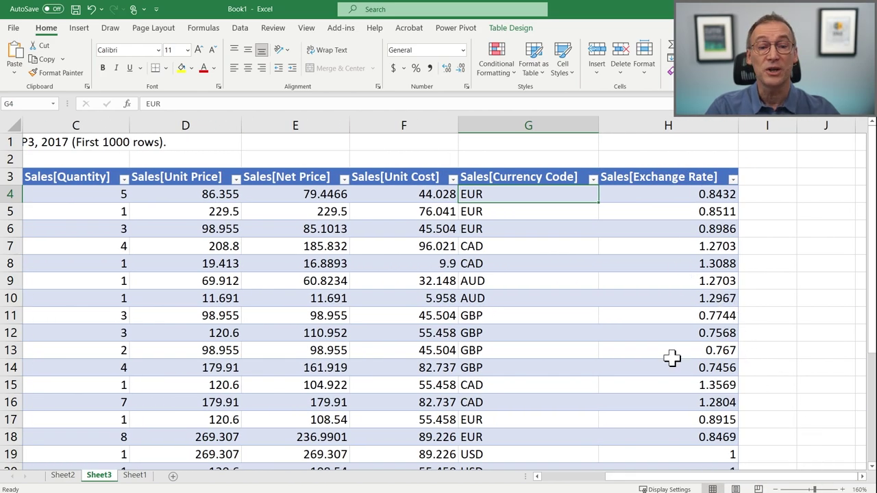
{"action": "left_click_drag", "start_coordinate": [676, 479], "coordinate": [578, 486]}
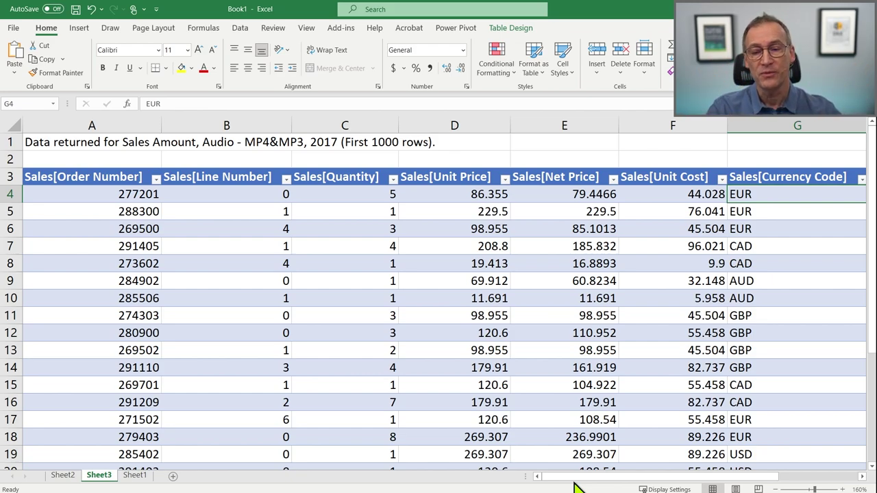
Review the 2017 MP4&MP3 value in the PivotTable on Sheet1 and go back to the details on Sheet3
{"action": "left_click", "coordinate": [133, 475]}
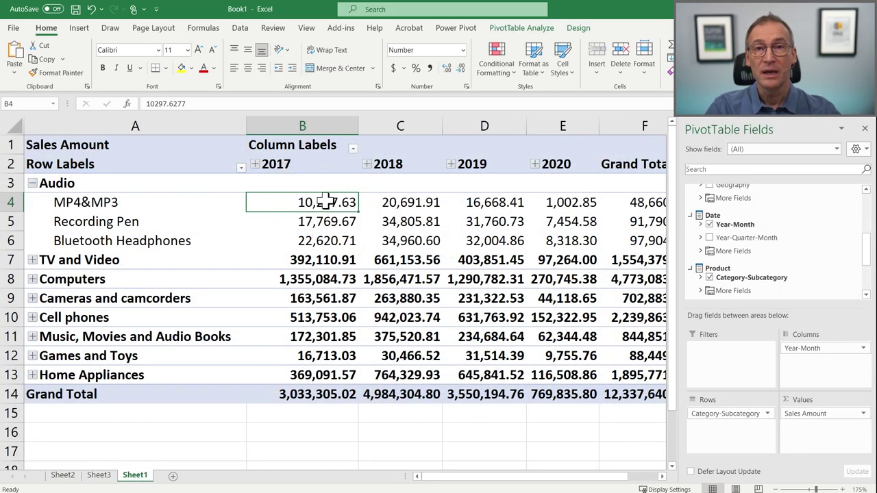
{"action": "mouse_move", "coordinate": [327, 200]}
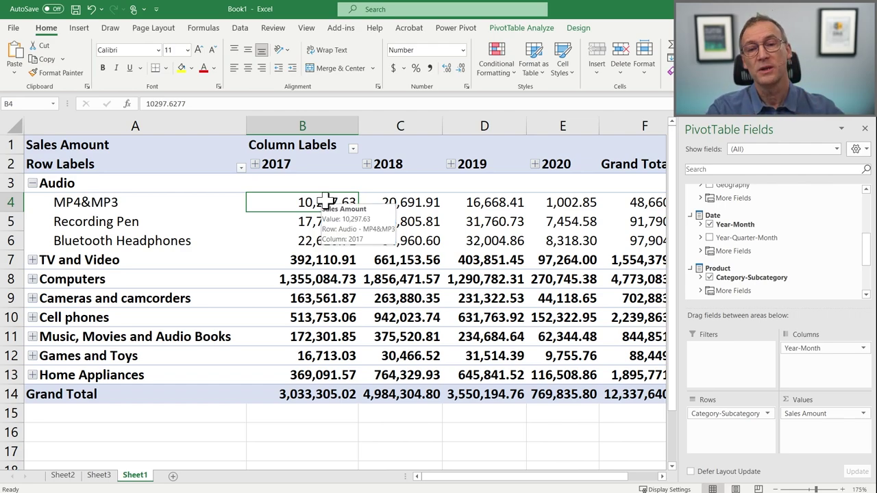
{"action": "left_click", "coordinate": [98, 476]}
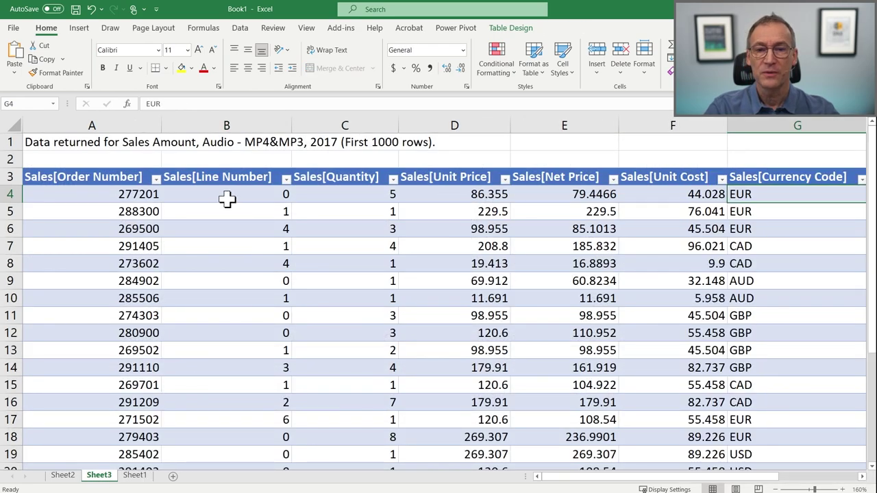
{"action": "left_click", "coordinate": [227, 199]}
{"action": "right_click", "coordinate": [227, 198]}
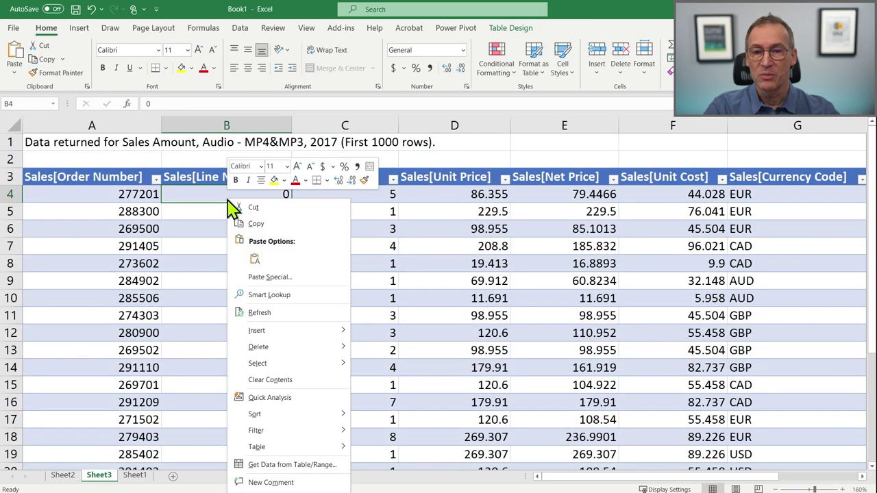
{"action": "mouse_move", "coordinate": [283, 449]}
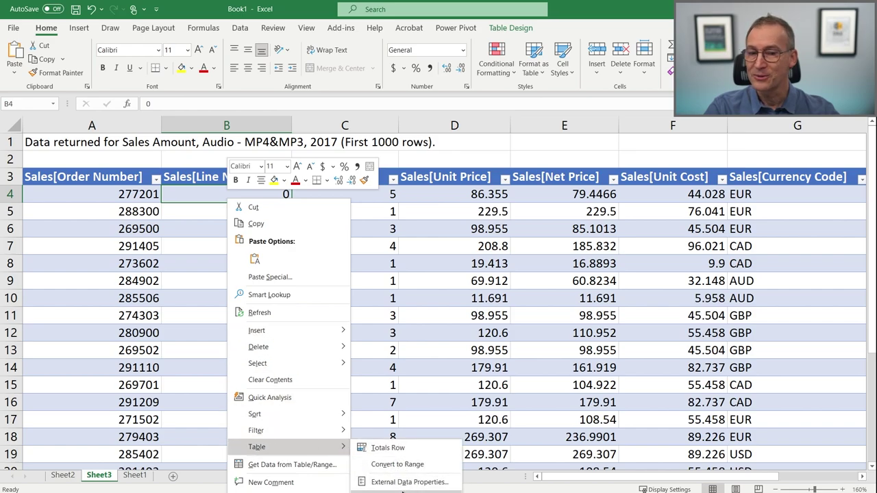
{"action": "left_click", "coordinate": [174, 194]}
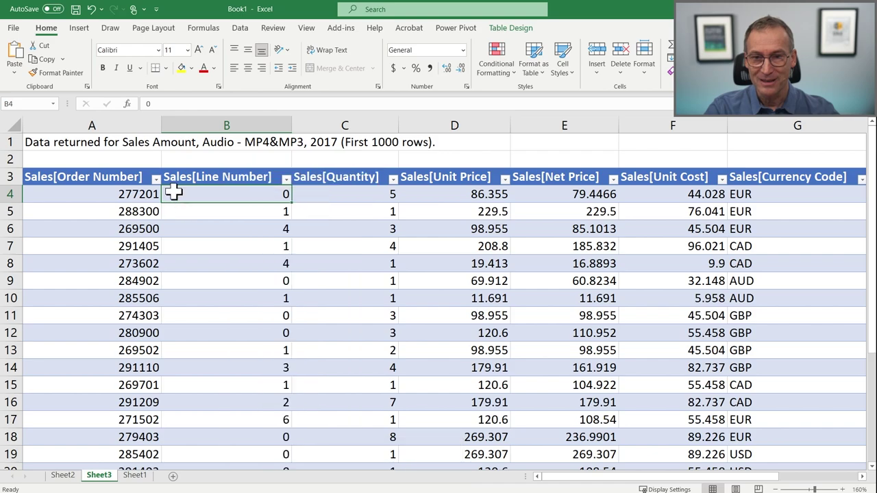
Open the OLE DB query behind the drillthrough table on Sheet3 for editing
{"action": "left_click", "coordinate": [185, 177]}
{"action": "right_click", "coordinate": [192, 178]}
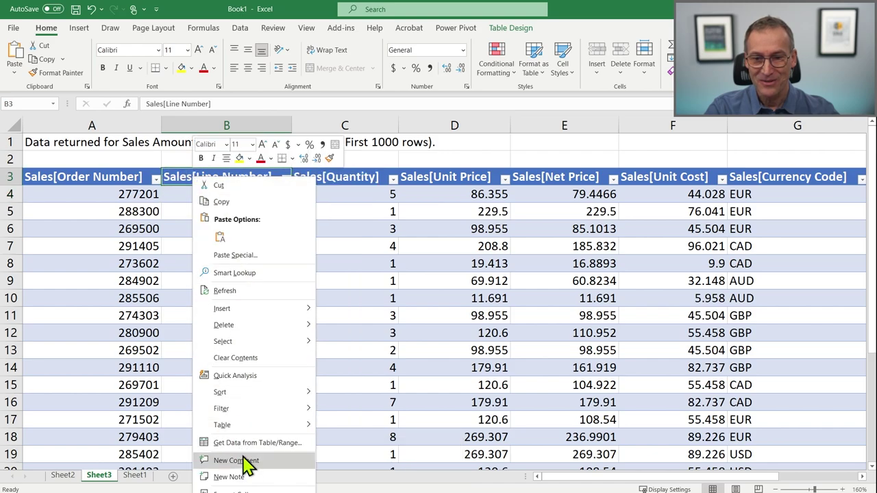
{"action": "mouse_move", "coordinate": [260, 423]}
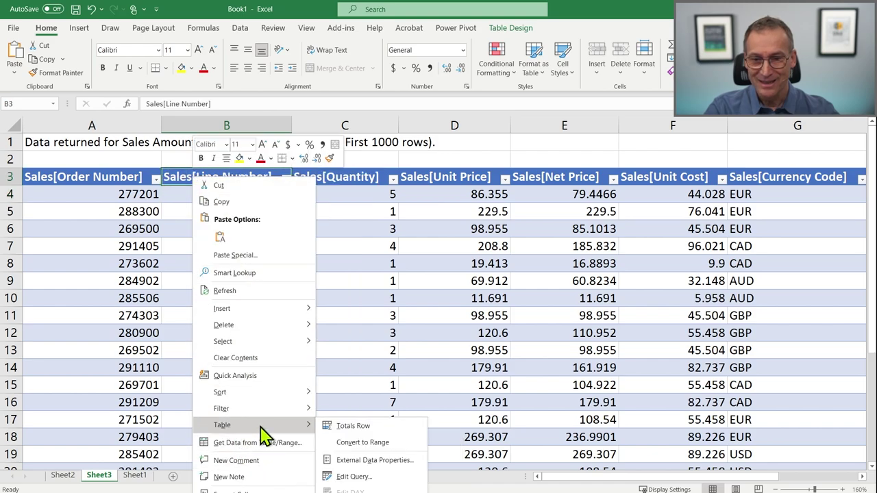
{"action": "left_click", "coordinate": [353, 477]}
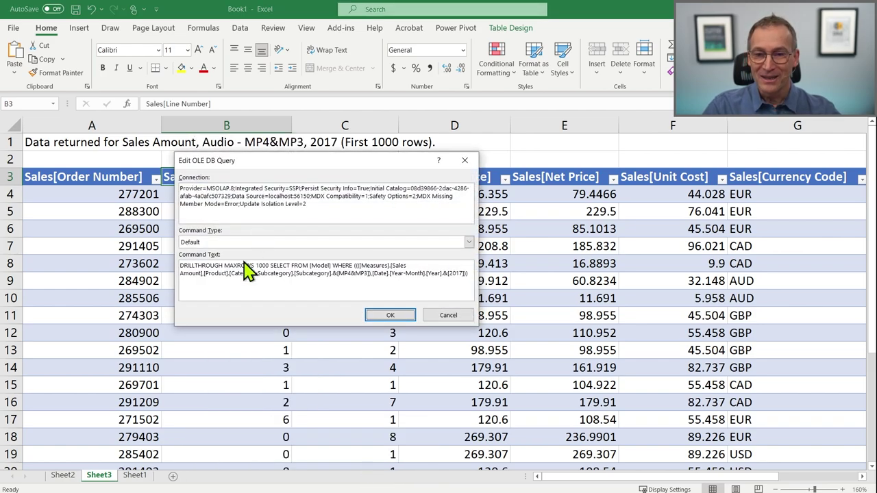
Copy the complete DRILLTHROUGH command text of the table's query and close the query dialog without changing it
{"action": "left_click", "coordinate": [445, 282]}
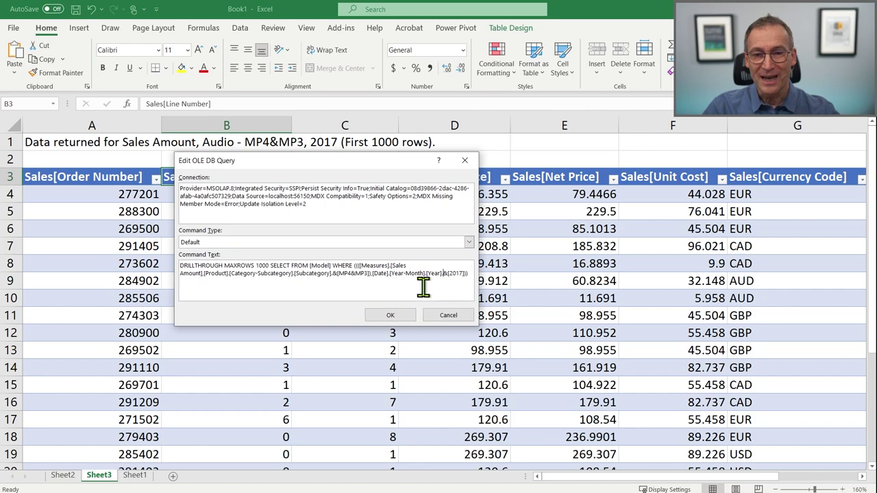
{"action": "left_click_drag", "start_coordinate": [182, 271], "coordinate": [348, 274]}
{"action": "left_click", "coordinate": [350, 278]}
{"action": "key", "text": "ctrl+a"}
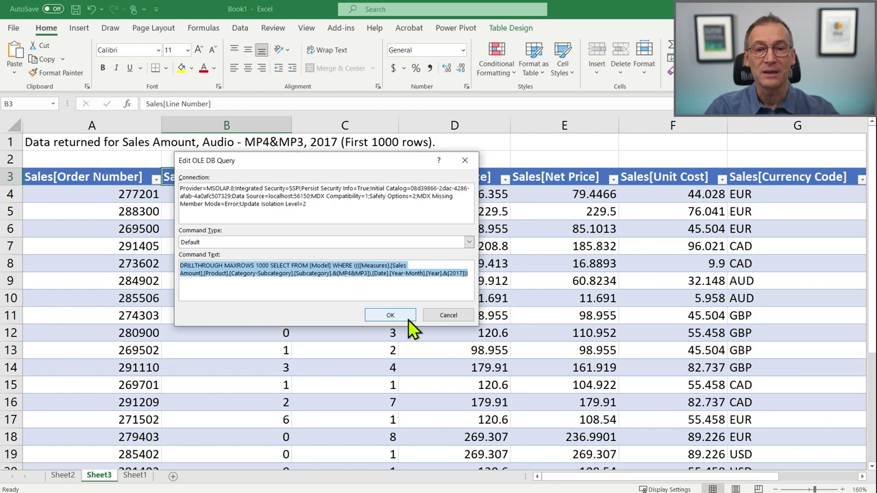
{"action": "right_click", "coordinate": [392, 277]}
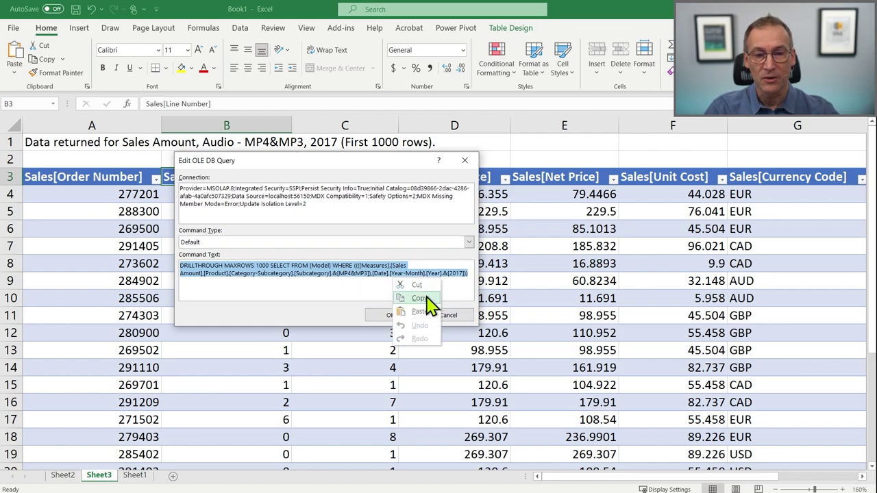
{"action": "left_click", "coordinate": [421, 299]}
{"action": "left_click", "coordinate": [449, 316]}
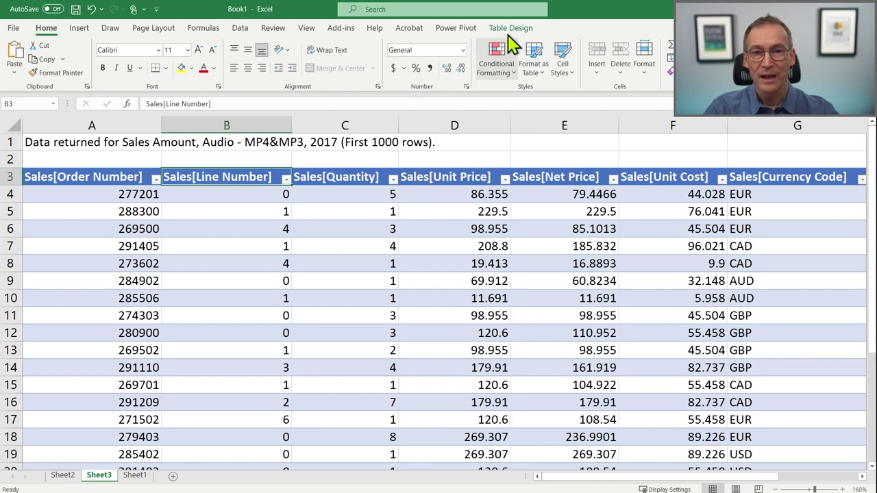
Switch to the Power BI Desktop report and launch DAX Studio connected to its model
{"action": "left_click_drag", "start_coordinate": [615, 10], "coordinate": [623, 153]}
{"action": "left_click", "coordinate": [270, 35]}
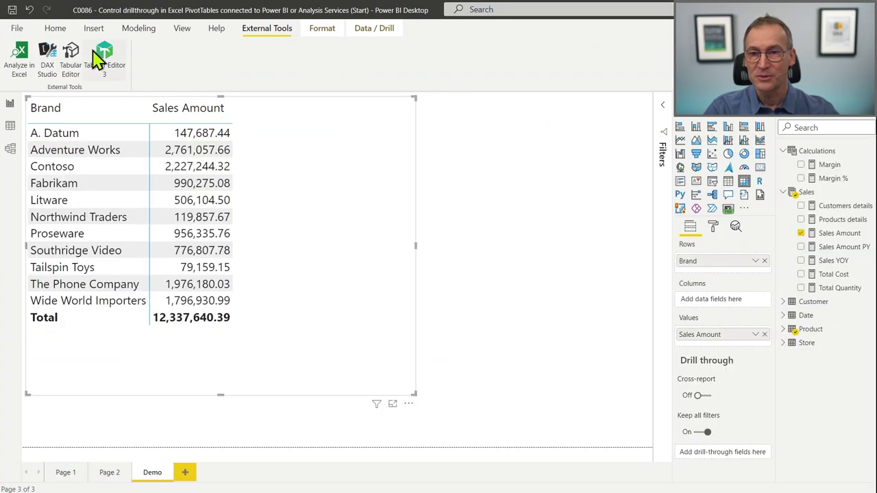
{"action": "left_click", "coordinate": [46, 55]}
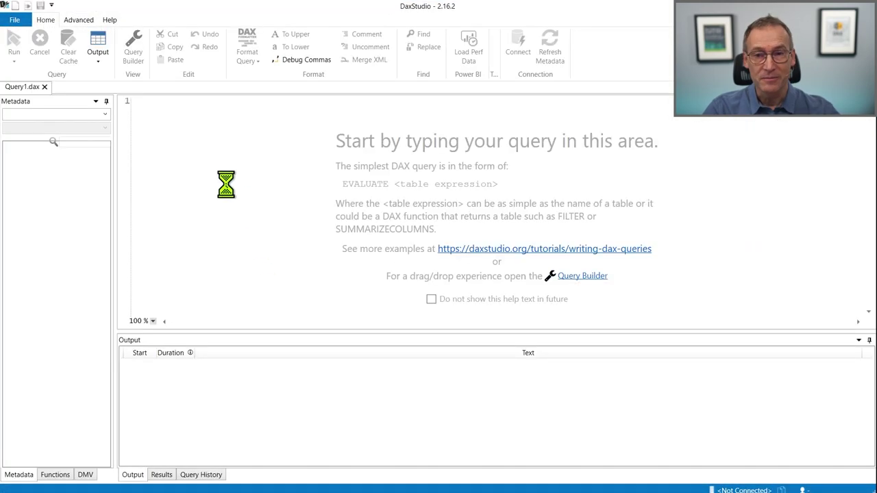
Paste the copied DRILLTHROUGH command into the empty query in DAX Studio and format it for readability
{"action": "key", "text": "ctrl+v"}
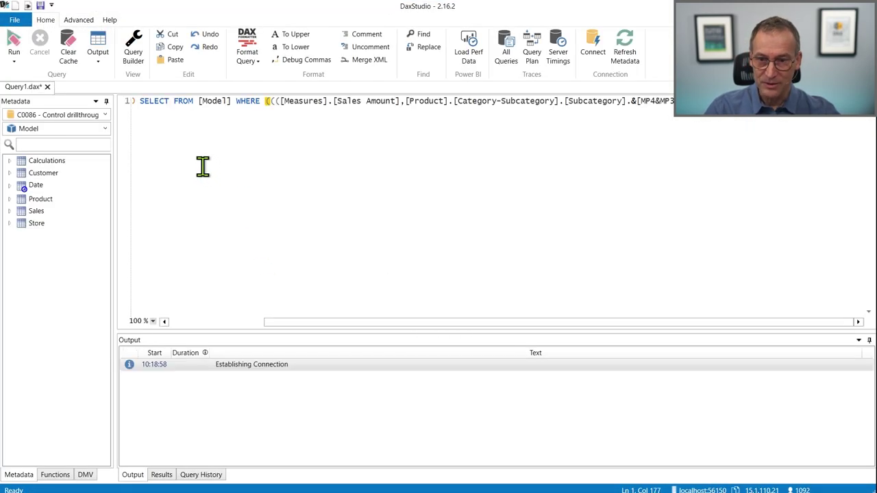
{"action": "key", "text": "F6"}
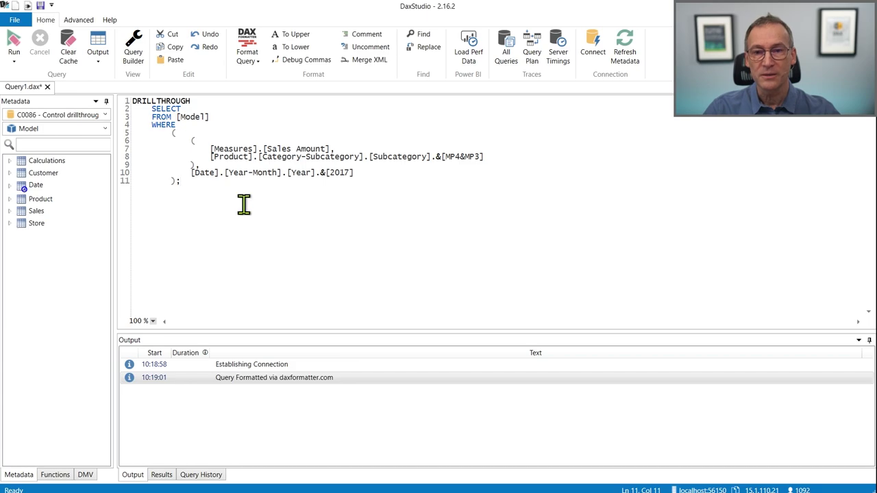
{"action": "scroll", "coordinate": [244, 205], "scroll_direction": "up", "scroll_amount": 10, "text": "ctrl"}
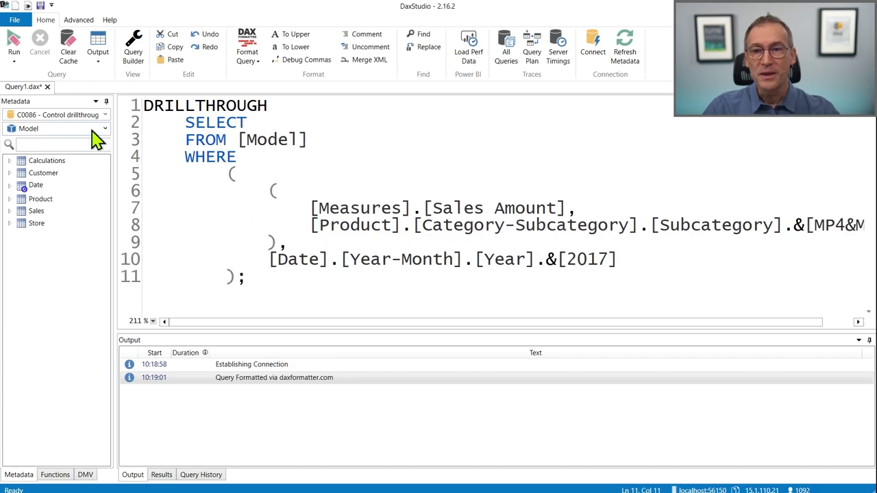
{"action": "scroll", "coordinate": [289, 226], "scroll_direction": "down", "scroll_amount": 3, "text": "ctrl"}
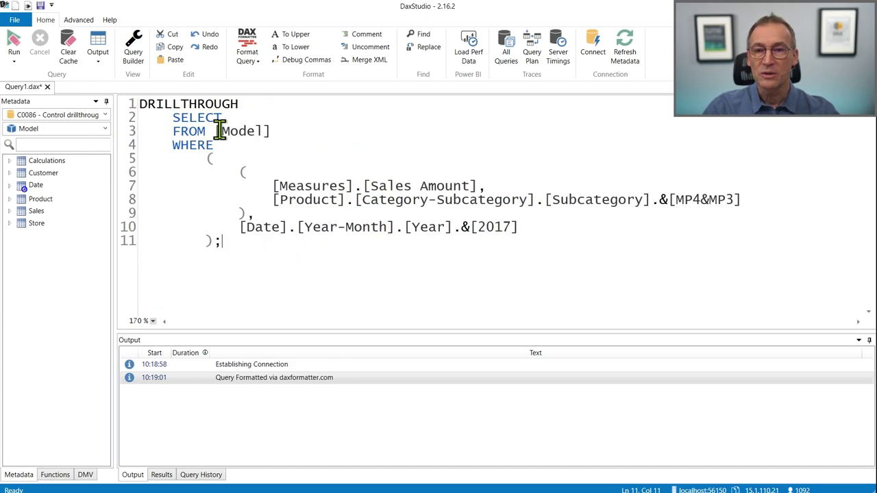
Examine the DRILLTHROUGH query's parts: the model reference, the Sales Amount measure, and the MP4&MP3 subcategory and 2017 year filters
{"action": "double_click", "coordinate": [196, 105]}
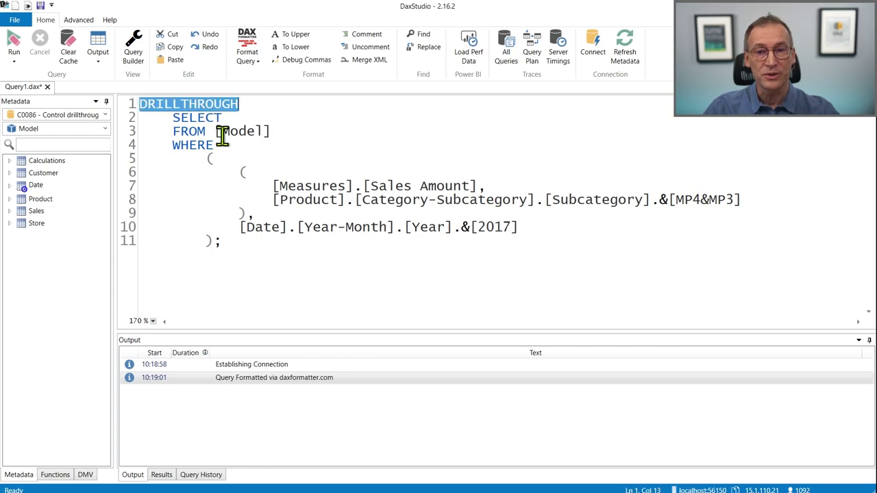
{"action": "left_click_drag", "start_coordinate": [217, 131], "coordinate": [271, 132]}
{"action": "left_click", "coordinate": [189, 147]}
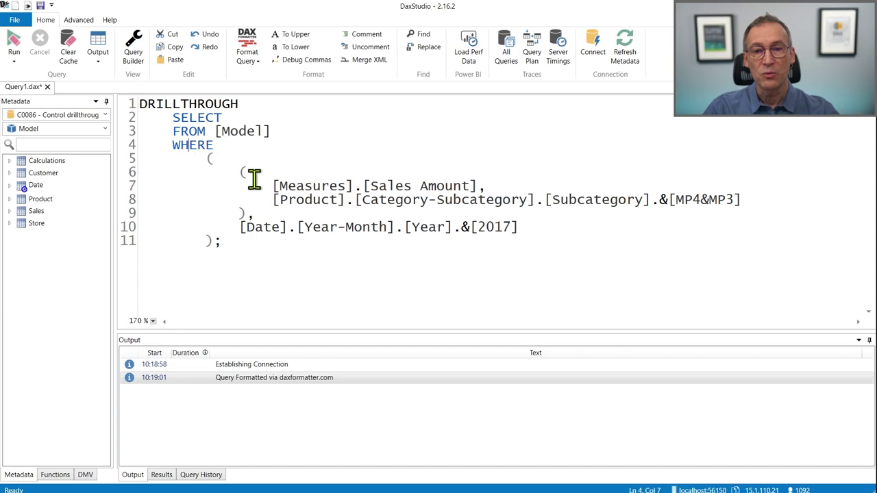
{"action": "left_click_drag", "start_coordinate": [274, 186], "coordinate": [477, 186]}
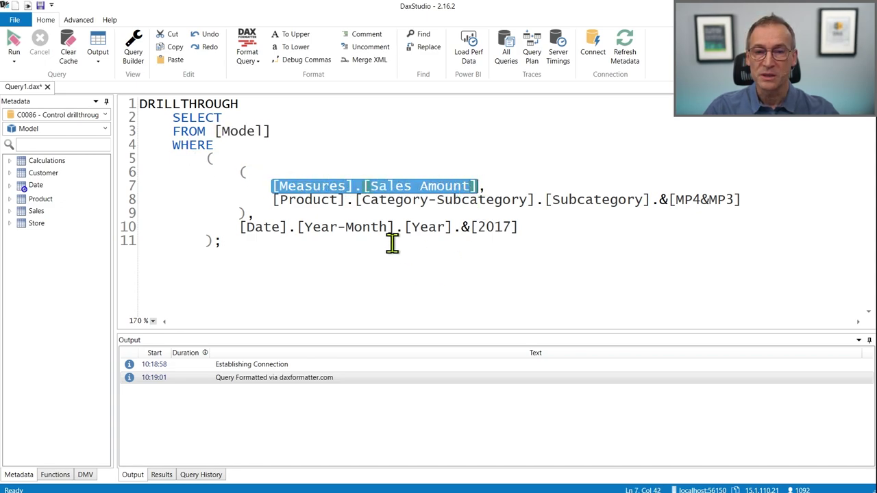
{"action": "left_click_drag", "start_coordinate": [272, 200], "coordinate": [747, 200]}
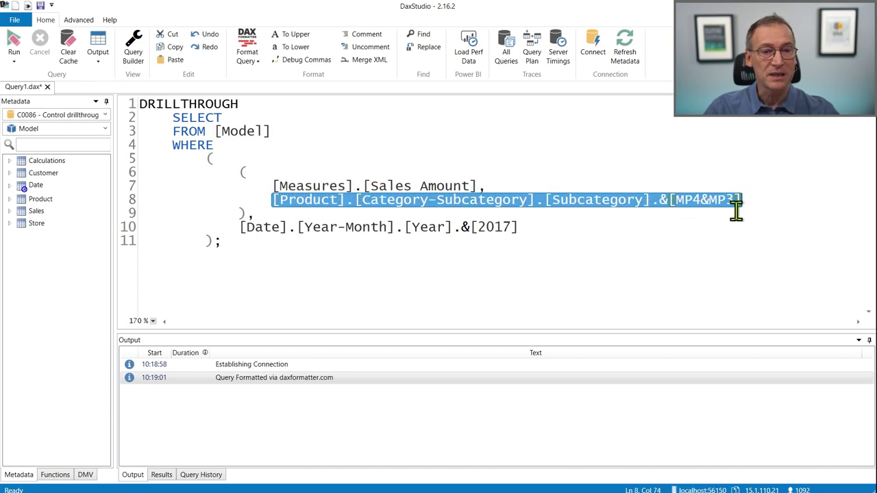
{"action": "left_click", "coordinate": [695, 204]}
{"action": "left_click_drag", "start_coordinate": [670, 199], "coordinate": [742, 200]}
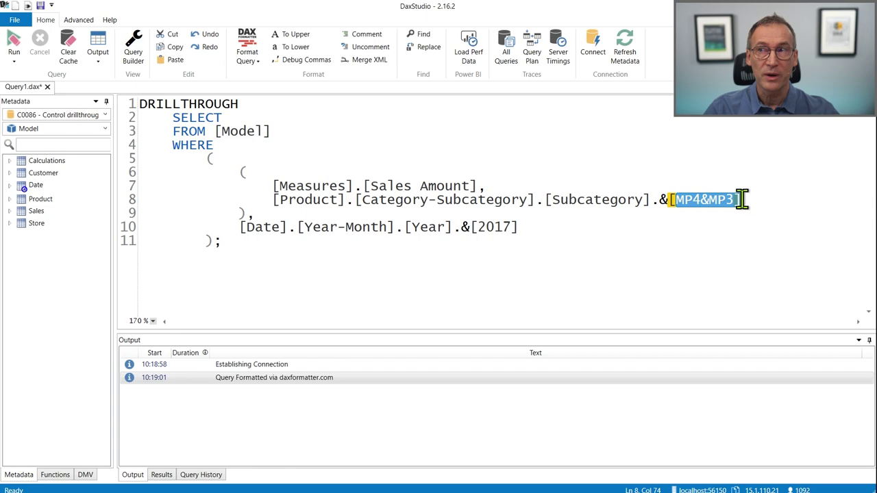
{"action": "left_click", "coordinate": [533, 258]}
{"action": "left_click_drag", "start_coordinate": [473, 228], "coordinate": [521, 232]}
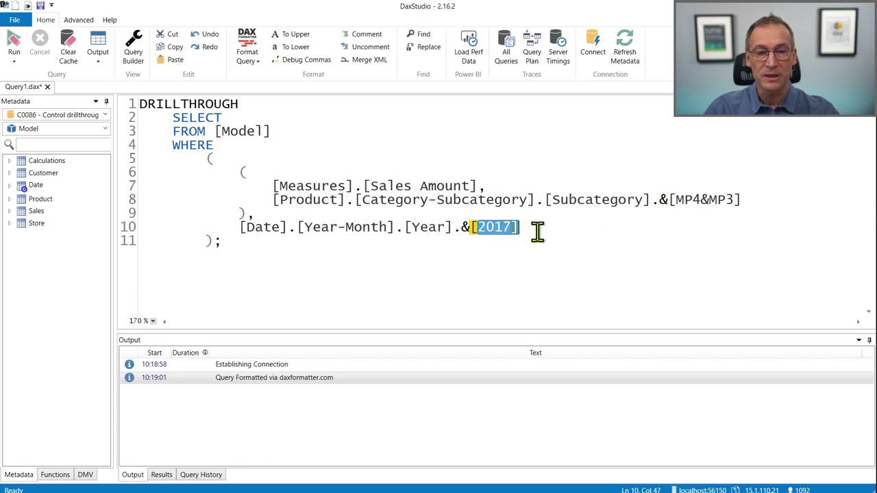
{"action": "left_click", "coordinate": [276, 178]}
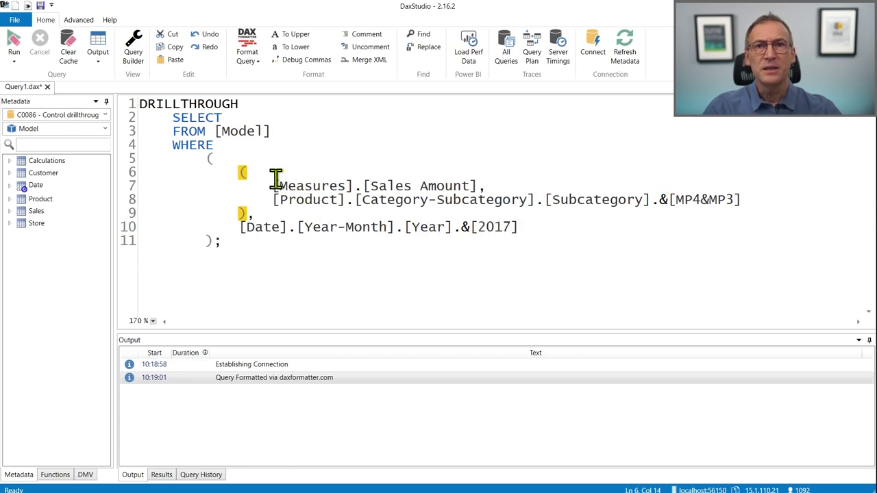